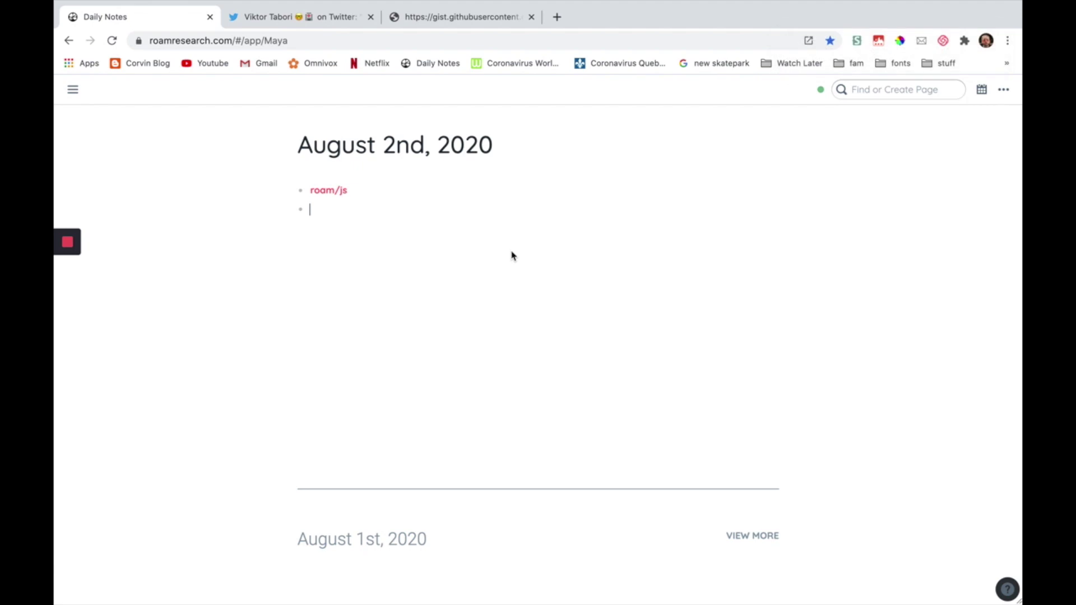
# Open the roam/js page from the August 2nd, 2020 Daily Notes page.
pyautogui.click(322, 190)
# Enter {{[[roam/js]]}} in the empty first block of the roam/js page.
pyautogui.click(342, 200)
pyautogui.click(318, 183)
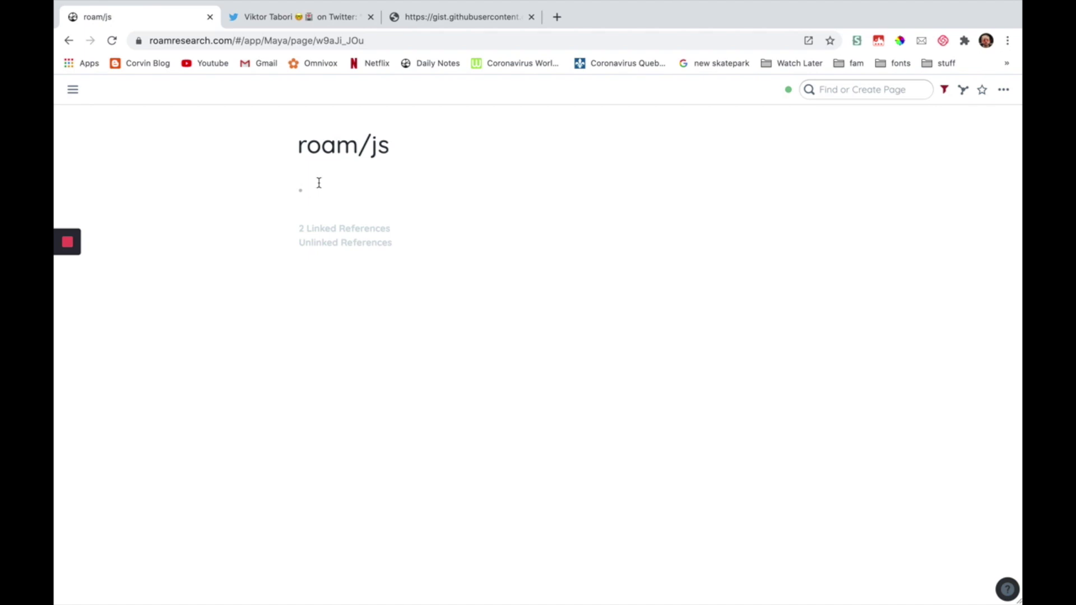
pyautogui.write('{{[[')
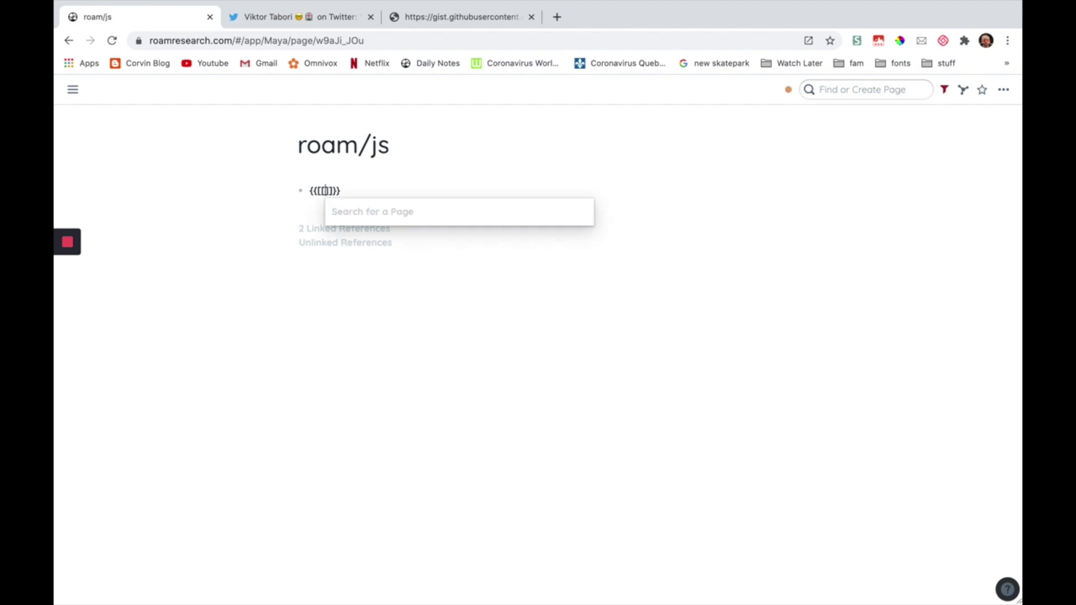
pyautogui.write('roam')
pyautogui.press('Down')
pyautogui.press('Down')
pyautogui.press('Down')
pyautogui.press('Return')
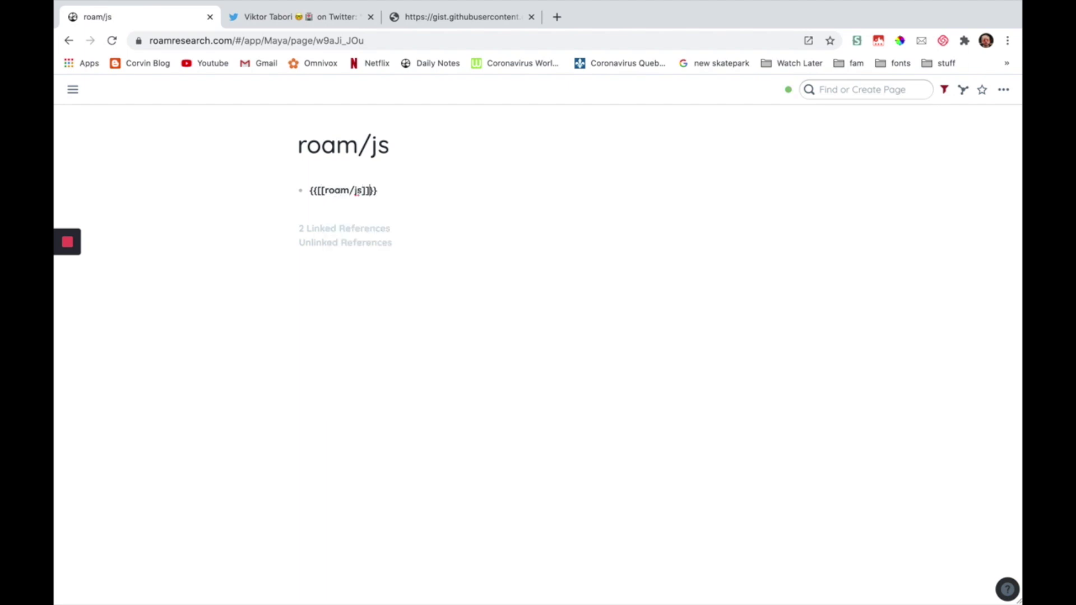
# Allow the nested Javascript code-blocks to run and zoom into the roam/js block.
pyautogui.click(410, 330)
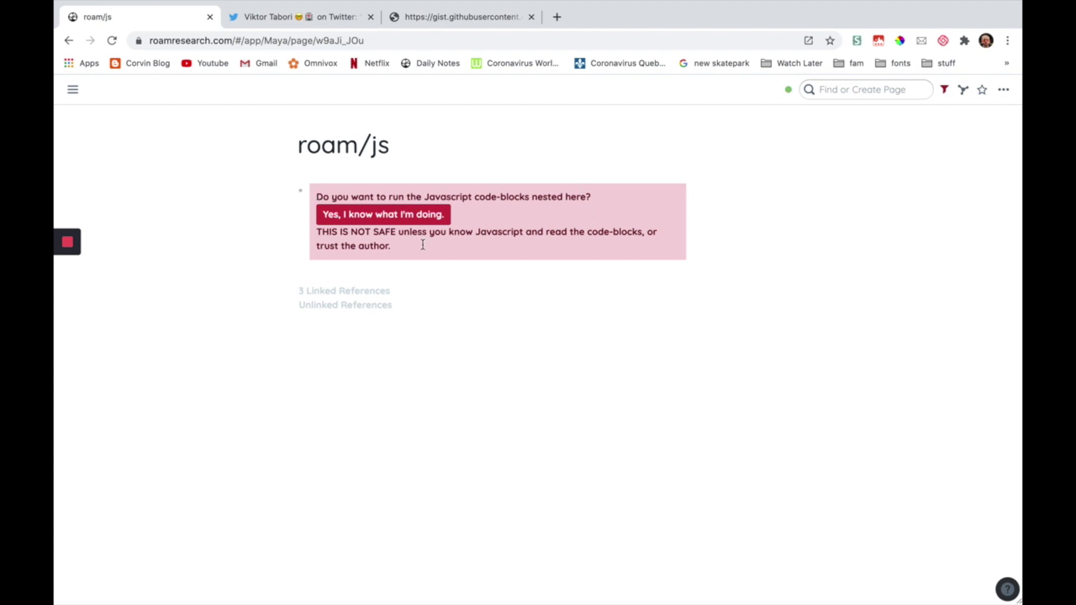
pyautogui.click(396, 214)
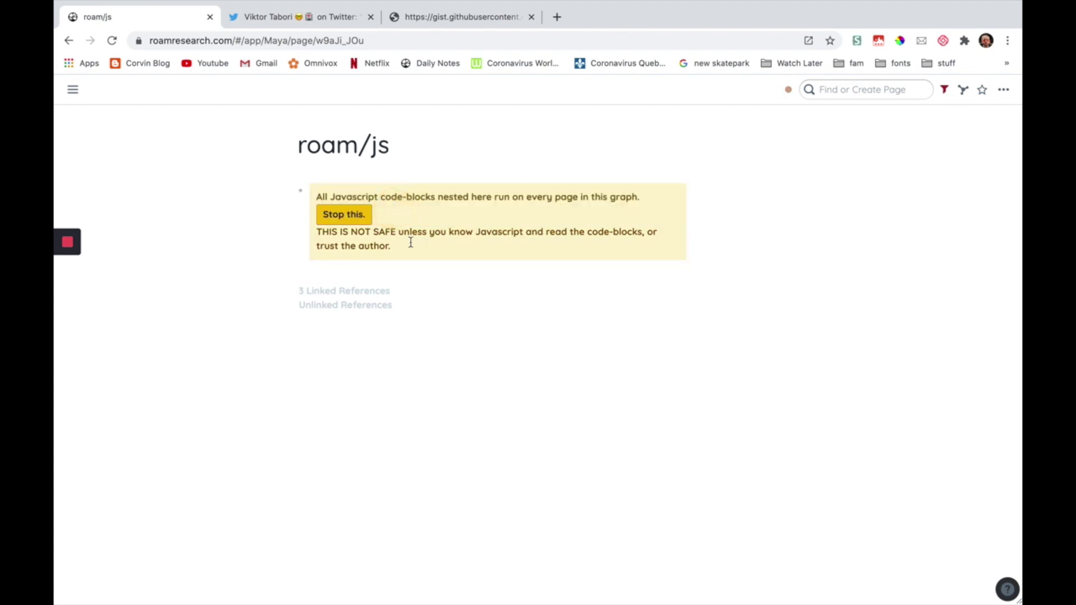
pyautogui.click(302, 194)
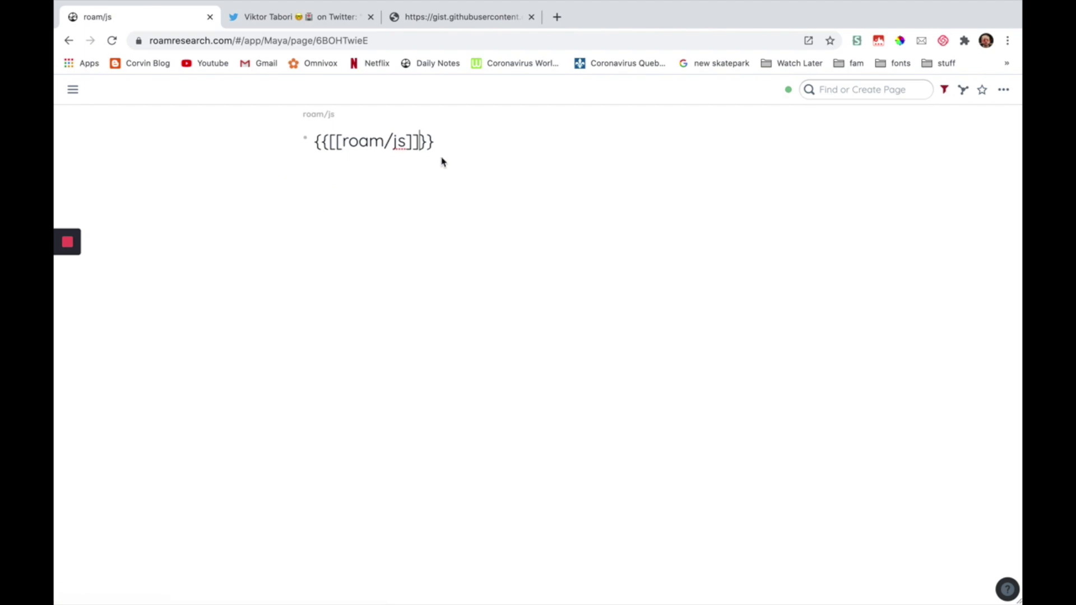
# Nest an empty javascript code block under roam/js, then bring up the Twitter templates thread.
pyautogui.press('Return')
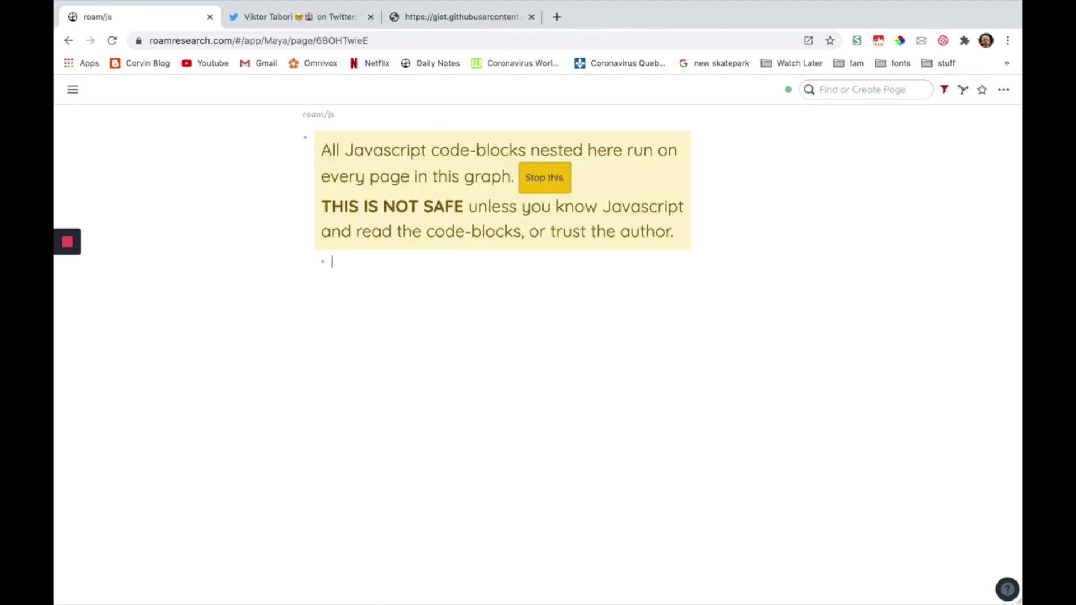
pyautogui.write('/code')
pyautogui.press('Down')
pyautogui.press('Return')
pyautogui.click(499, 334)
pyautogui.click(667, 264)
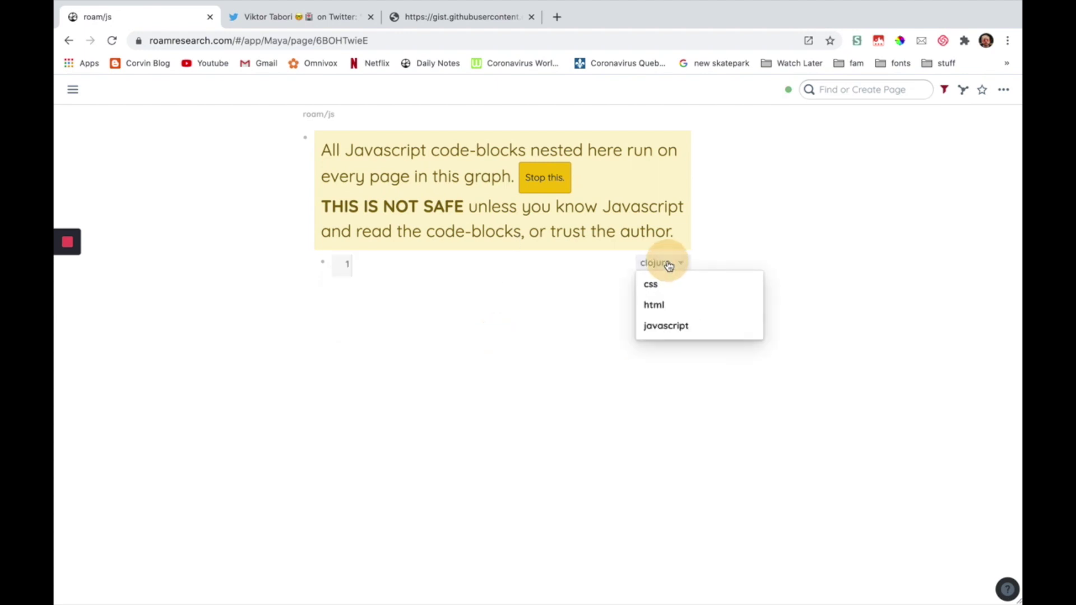
pyautogui.click(670, 327)
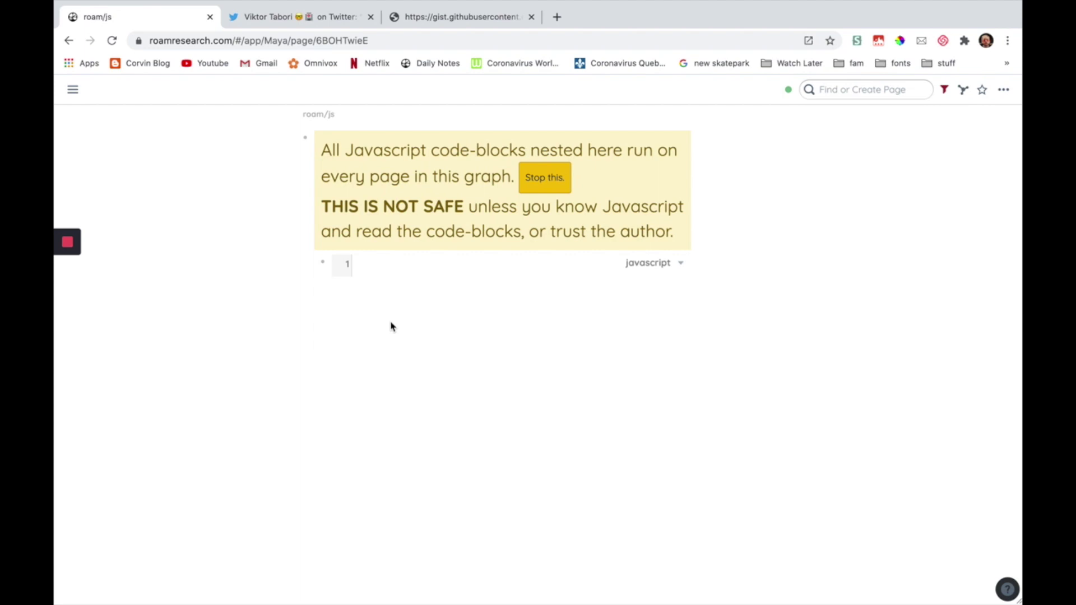
pyautogui.click(282, 22)
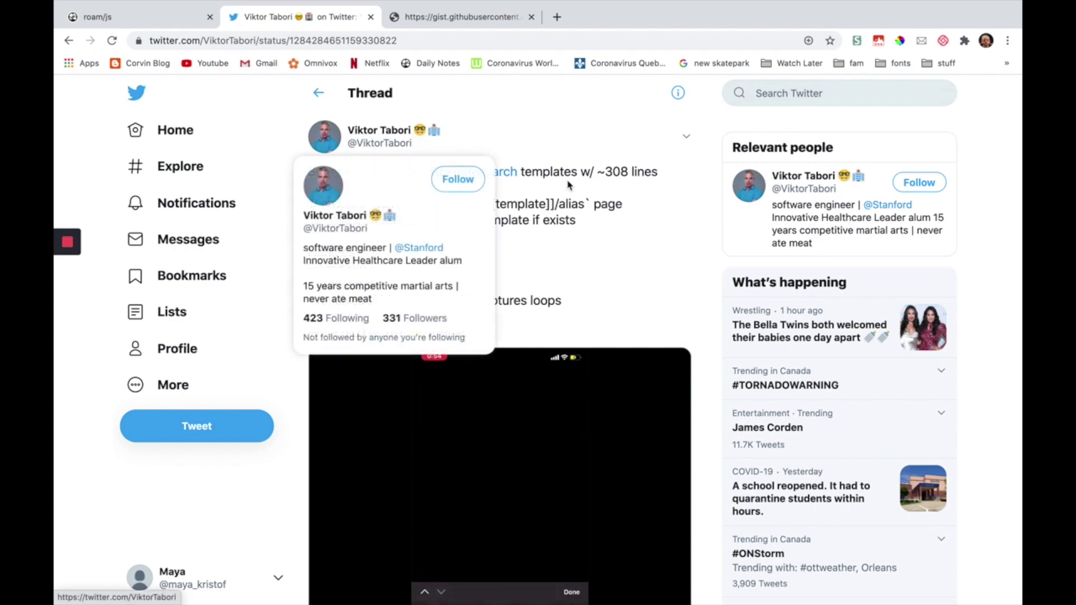
# Read the Twitter thread down to tweet 10/ linking the roam-templates gist, then view the raw gist.
pyautogui.scroll(-10, 566, 252)
pyautogui.scroll(-1, 562, 308)
pyautogui.scroll(2, 562, 308)
pyautogui.scroll(-10, 562, 307)
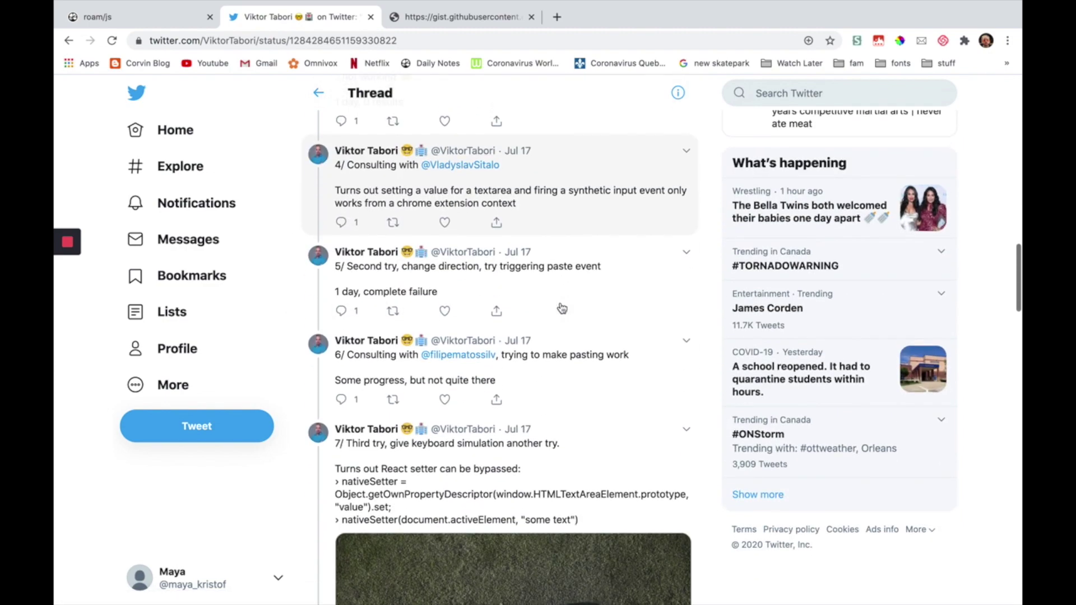
pyautogui.scroll(12, 562, 308)
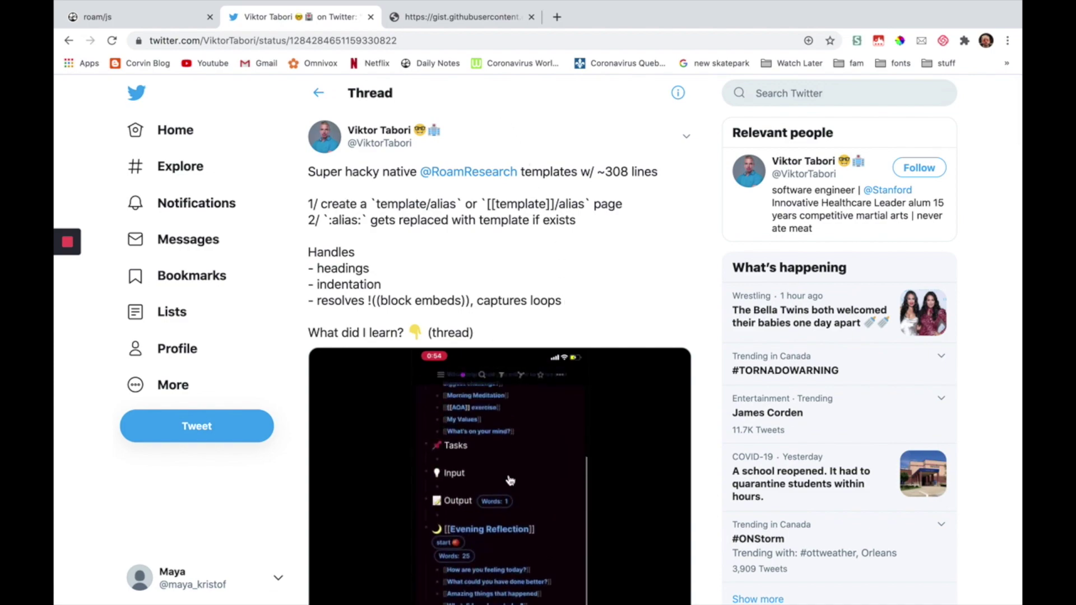
pyautogui.scroll(-20, 510, 485)
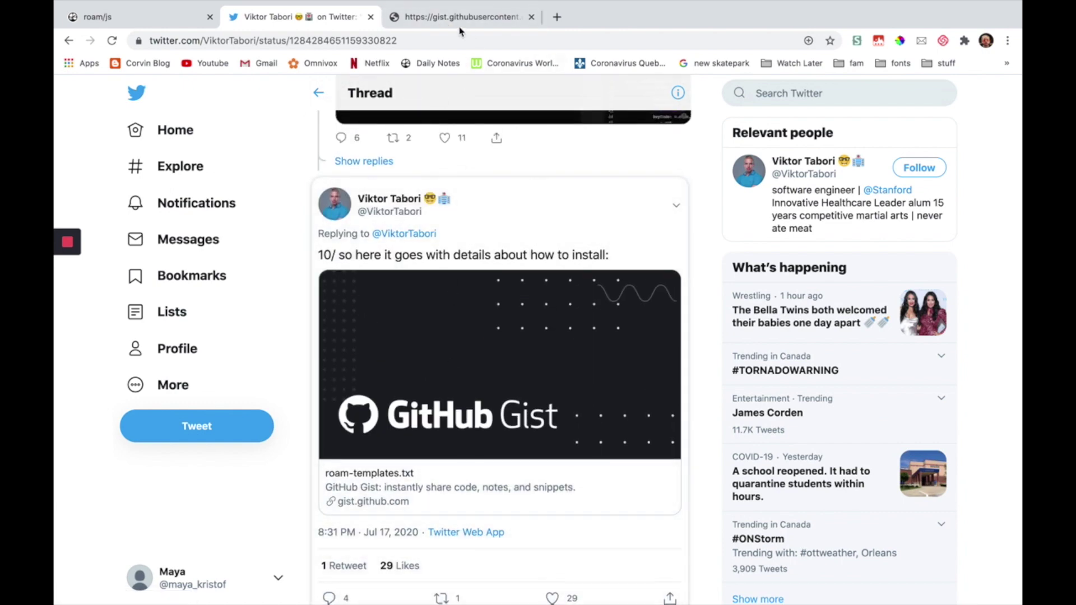
pyautogui.click(442, 17)
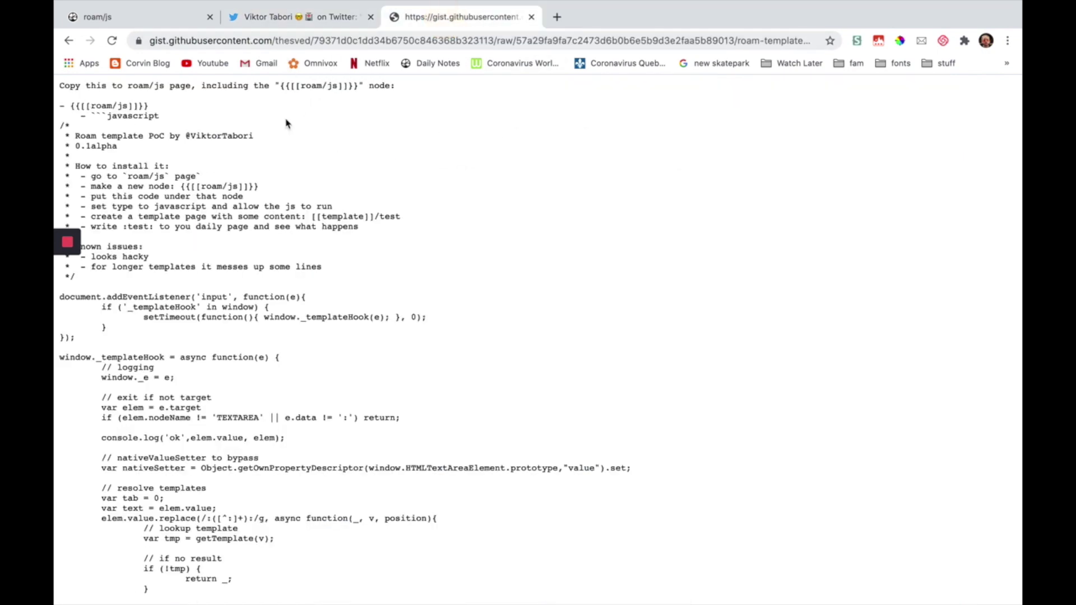
# Open the raw roam-templates.txt and select the script from its opening comment to the end.
pyautogui.click(69, 41)
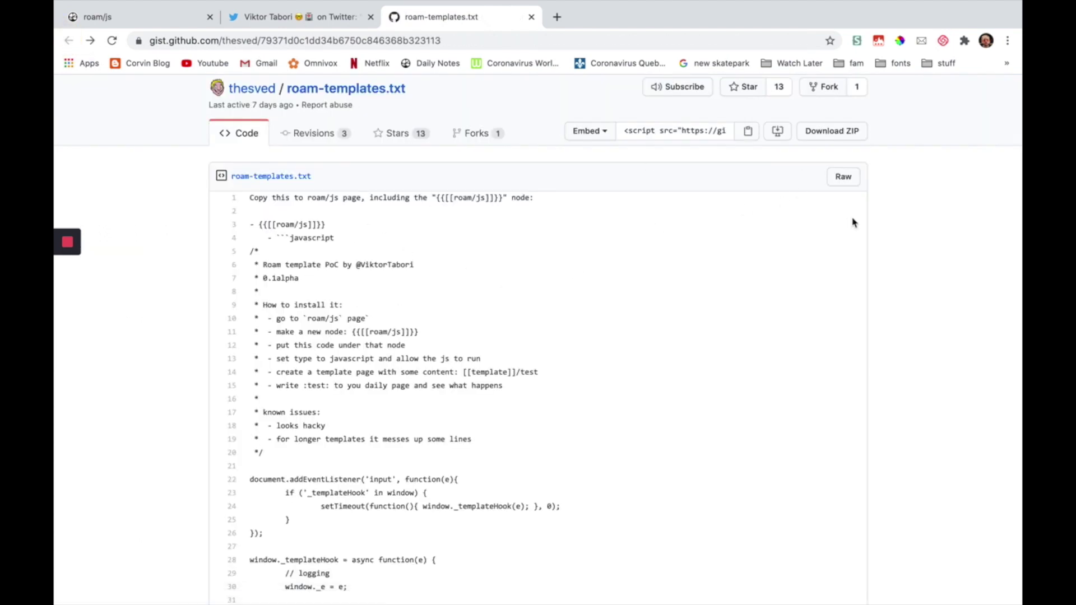
pyautogui.click(843, 177)
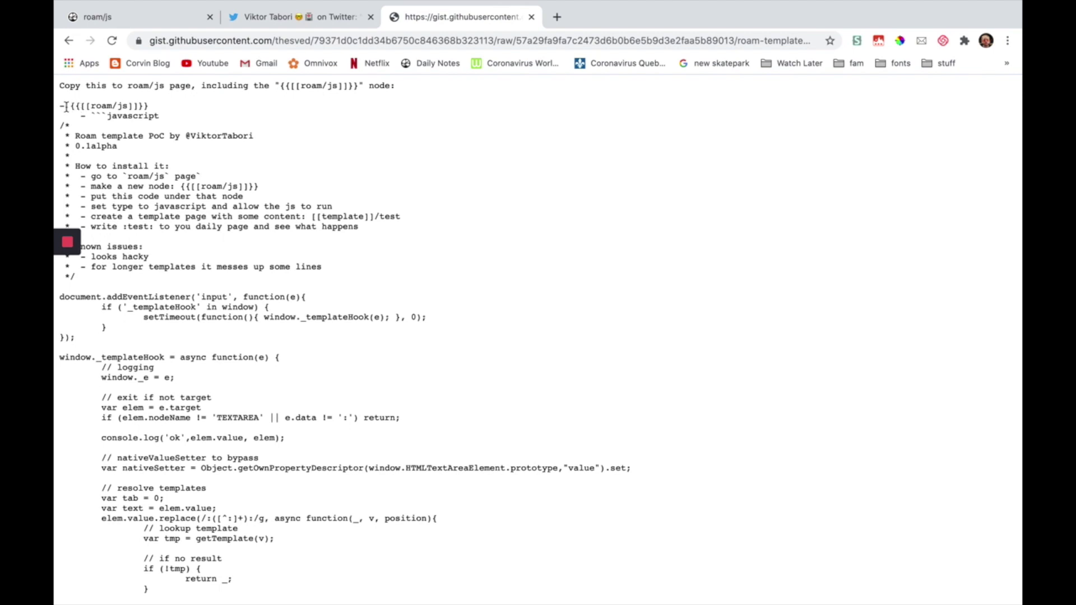
pyautogui.moveTo(70, 105); pyautogui.dragTo(149, 106)
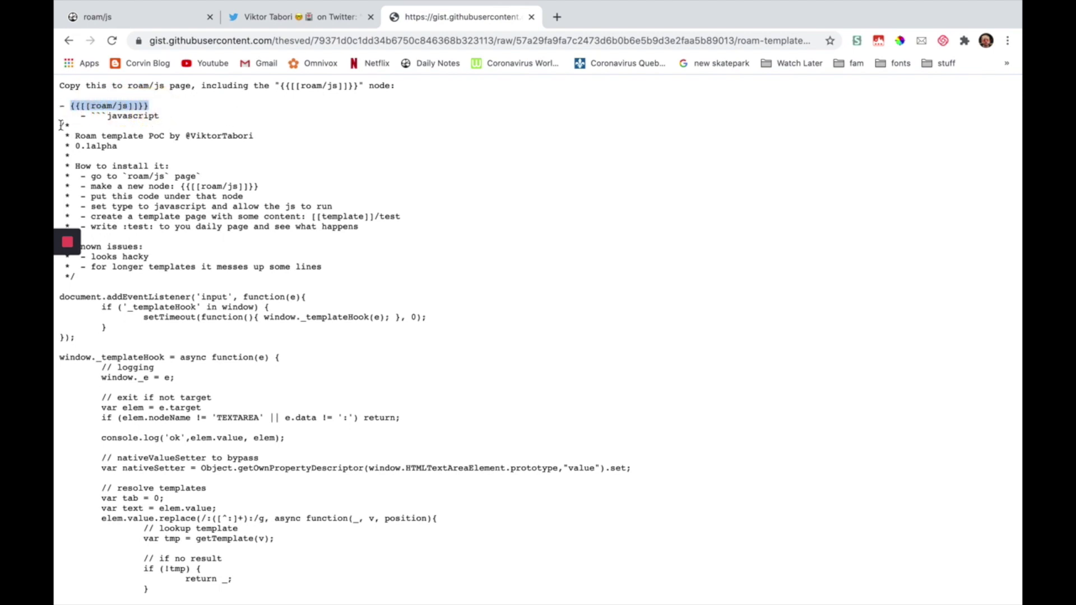
pyautogui.moveTo(61, 125); pyautogui.dragTo(64, 592)
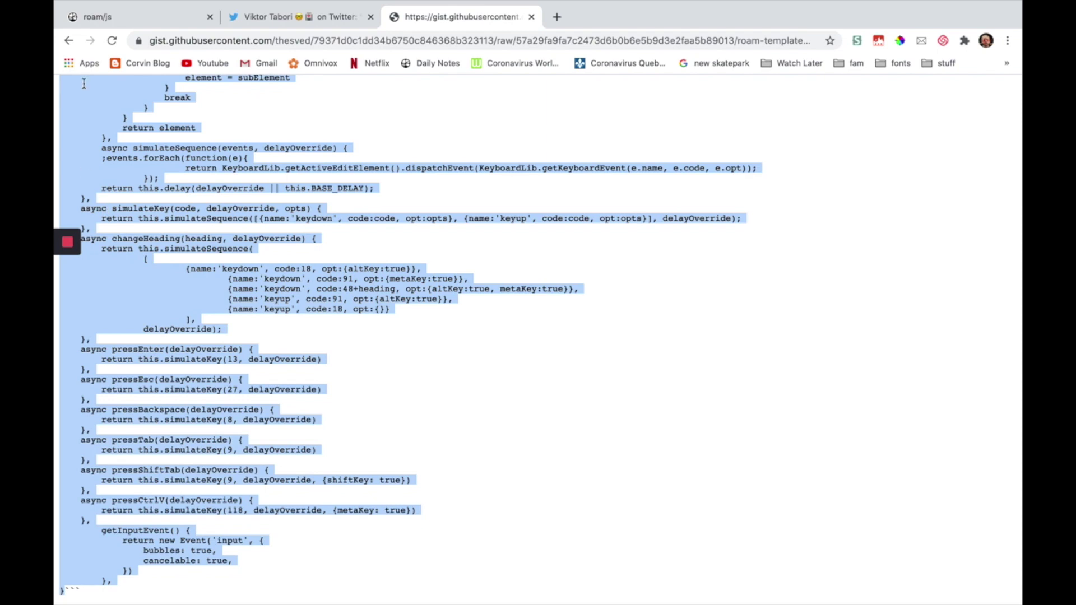
pyautogui.click(149, 14)
# Paste the 319-line templates script into the javascript code block, then return to Daily Notes.
pyautogui.click(365, 265)
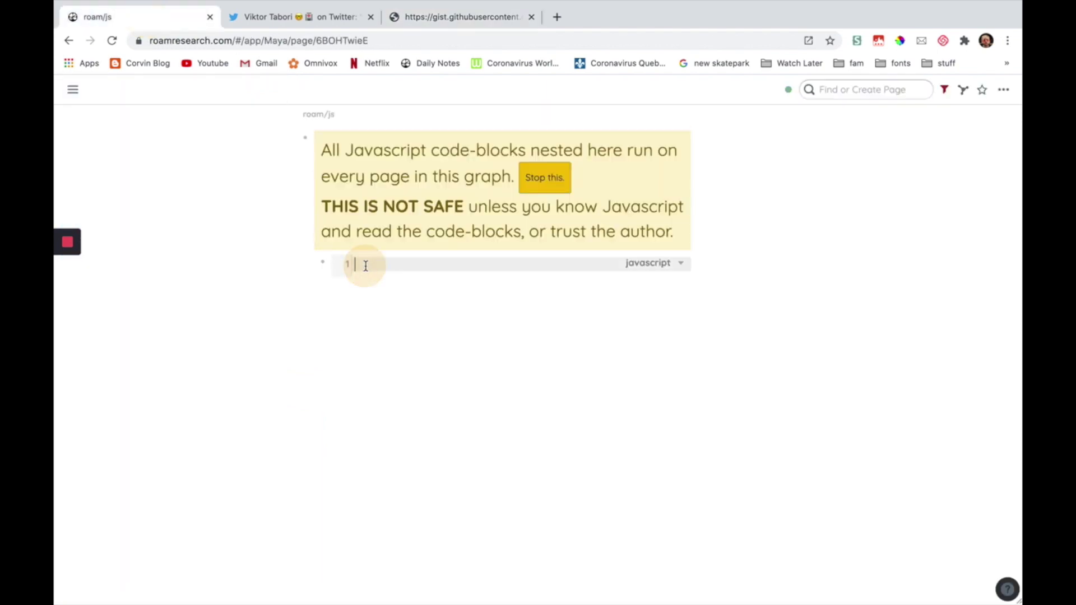
pyautogui.press('super+v')
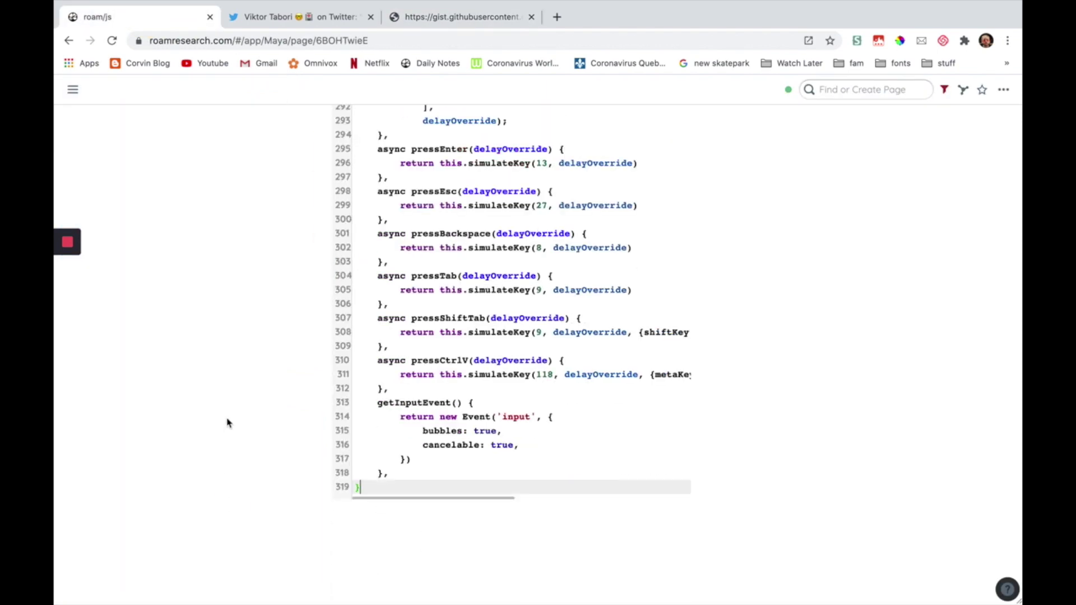
pyautogui.scroll(8, 228, 394)
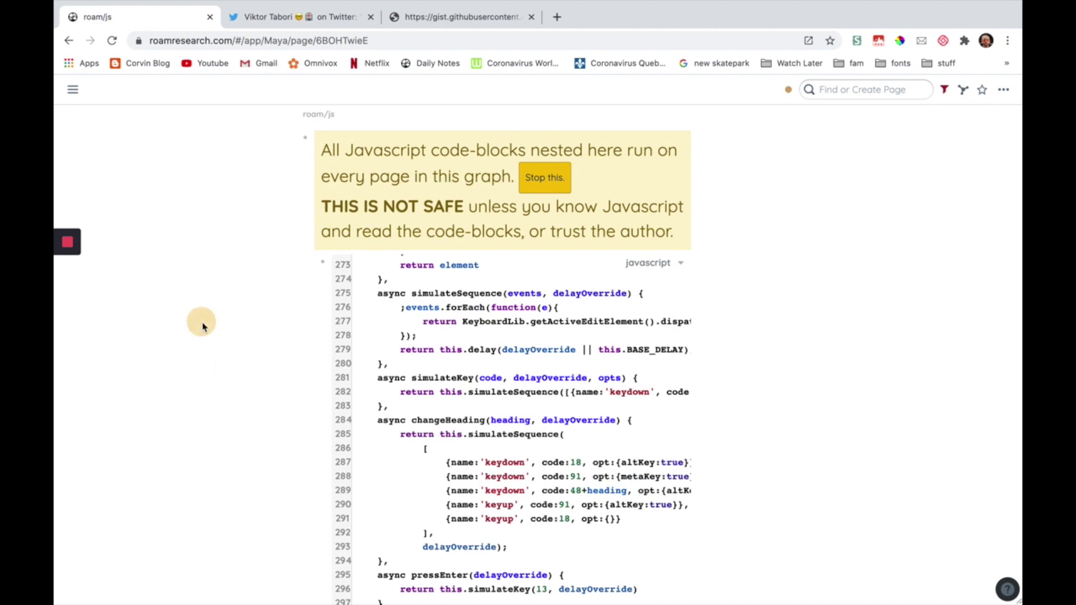
pyautogui.moveTo(81, 99)
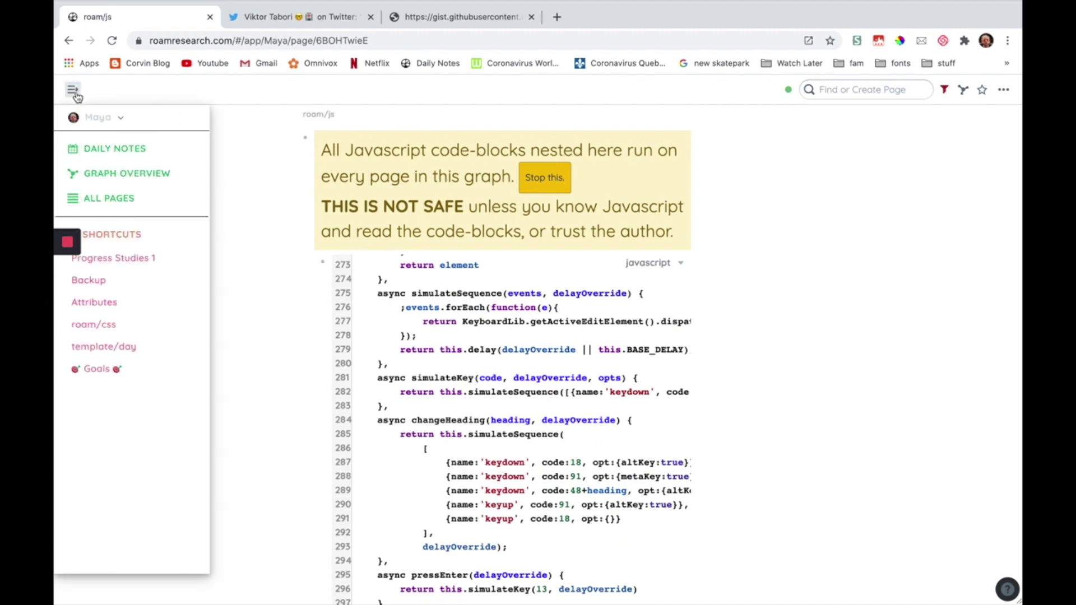
pyautogui.click(108, 149)
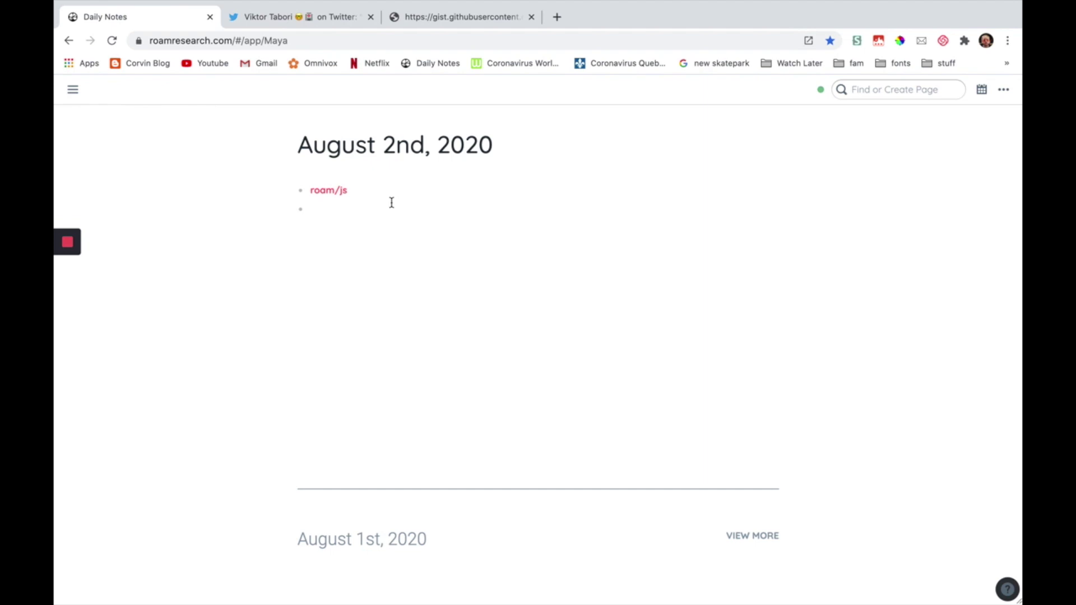
# Add a [[template/book]] link to the August 2nd daily note and open that page.
pyautogui.click(362, 219)
pyautogui.click(333, 210)
pyautogui.write('[[template')
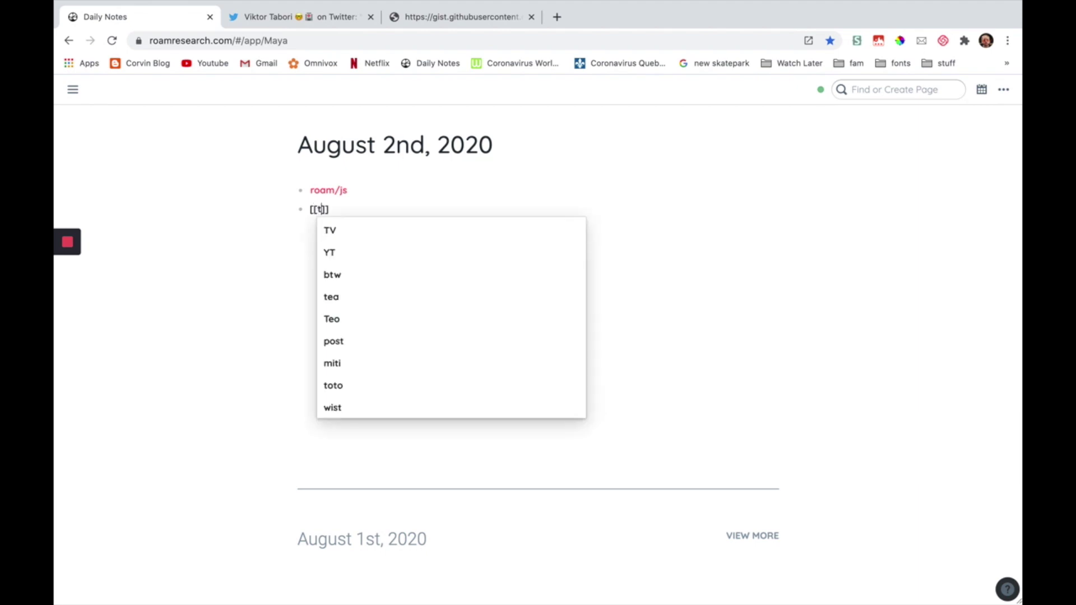
pyautogui.write('/')
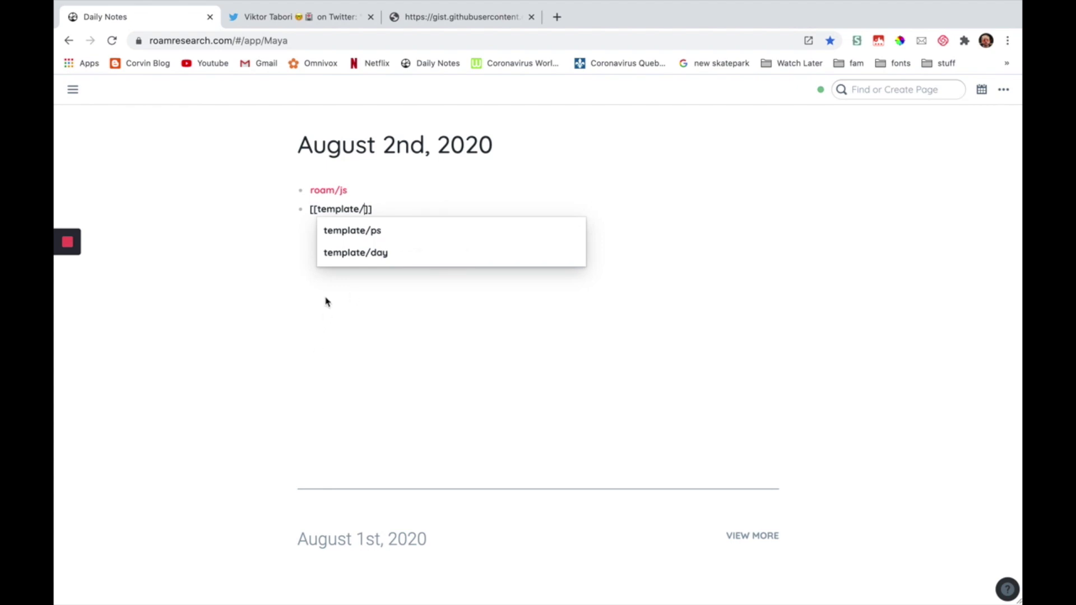
pyautogui.write('book')
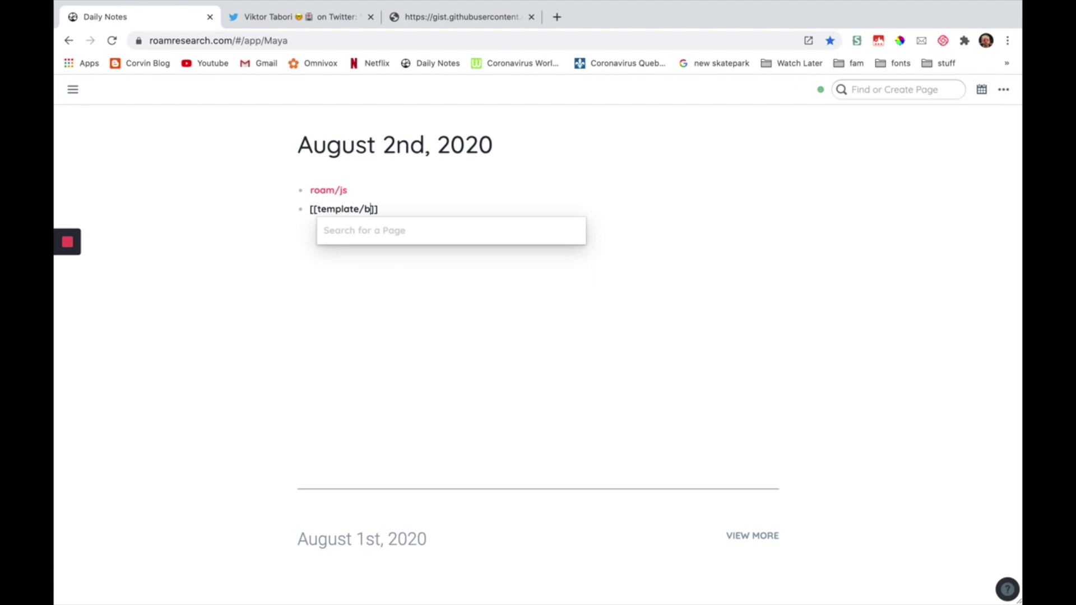
pyautogui.click(351, 312)
pyautogui.click(361, 209)
# Add title:, author: and main character: blocks to the template/book page.
pyautogui.click(332, 188)
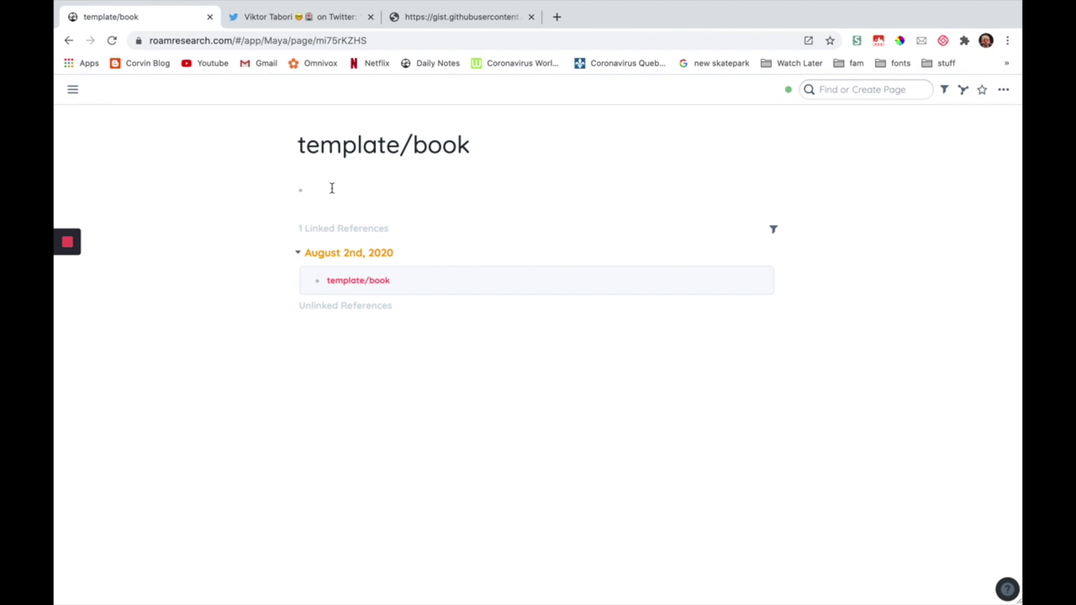
pyautogui.write('title:')
pyautogui.press('Return')
pyautogui.write('author')
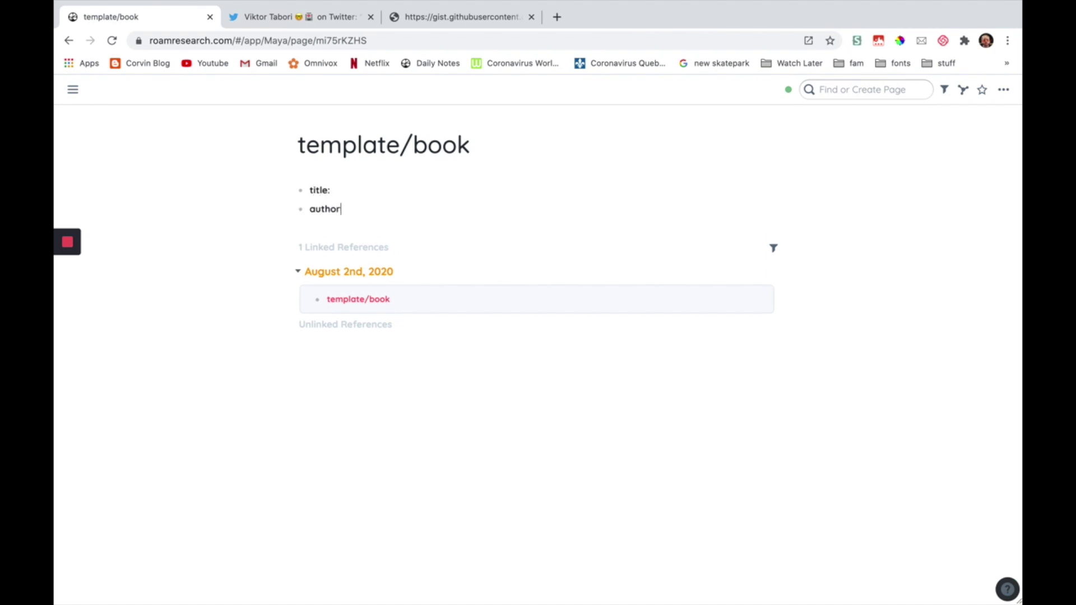
pyautogui.write(':')
pyautogui.press('Return')
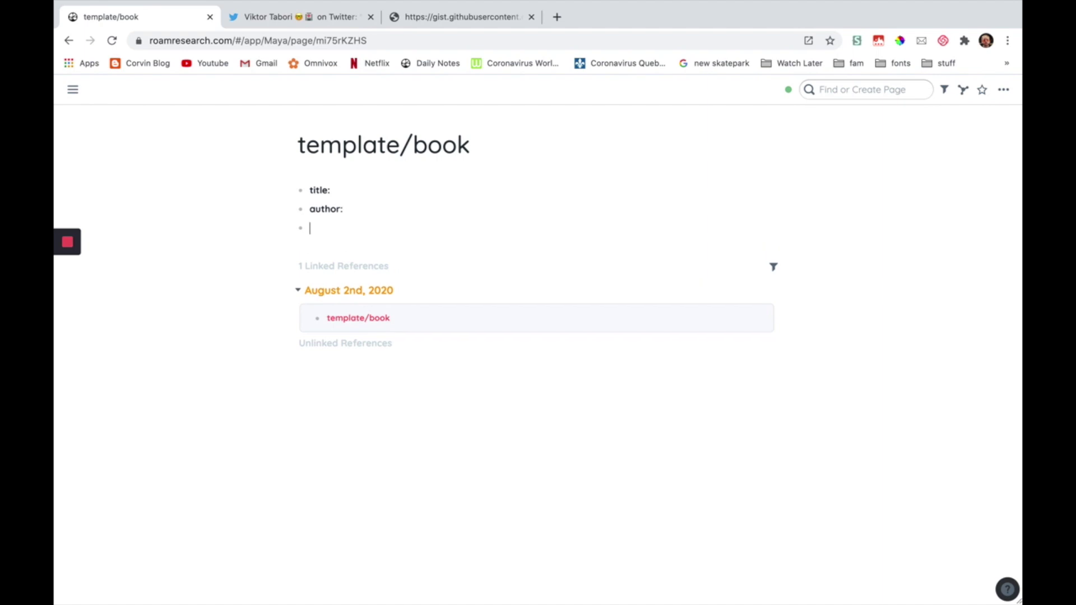
pyautogui.write('main character:')
# Add a summary block containing a Word Count counter.
pyautogui.press('Return')
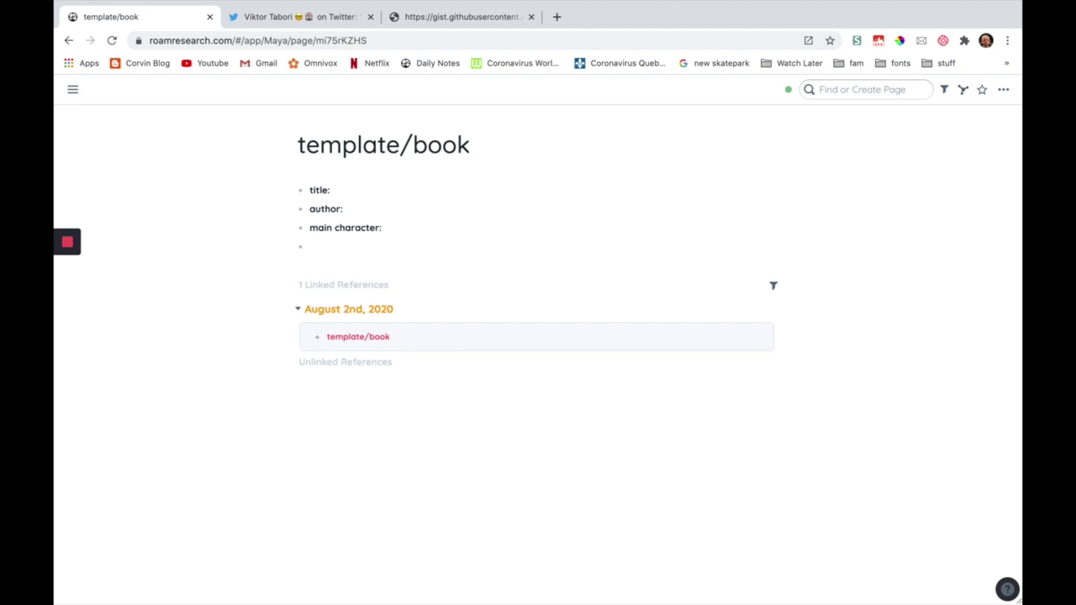
pyautogui.write('summary /wor')
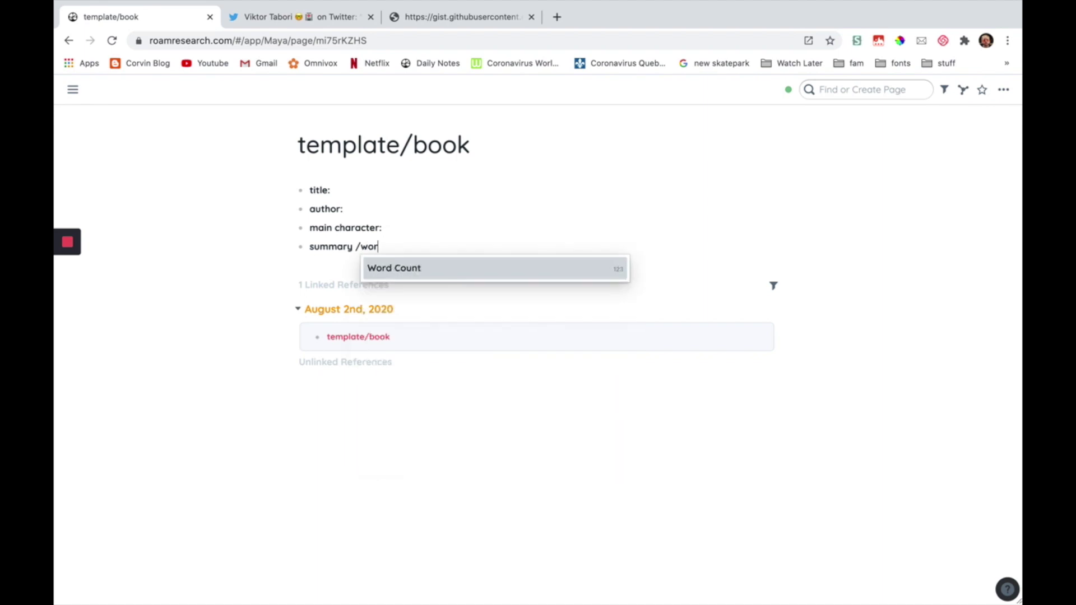
pyautogui.press('Return')
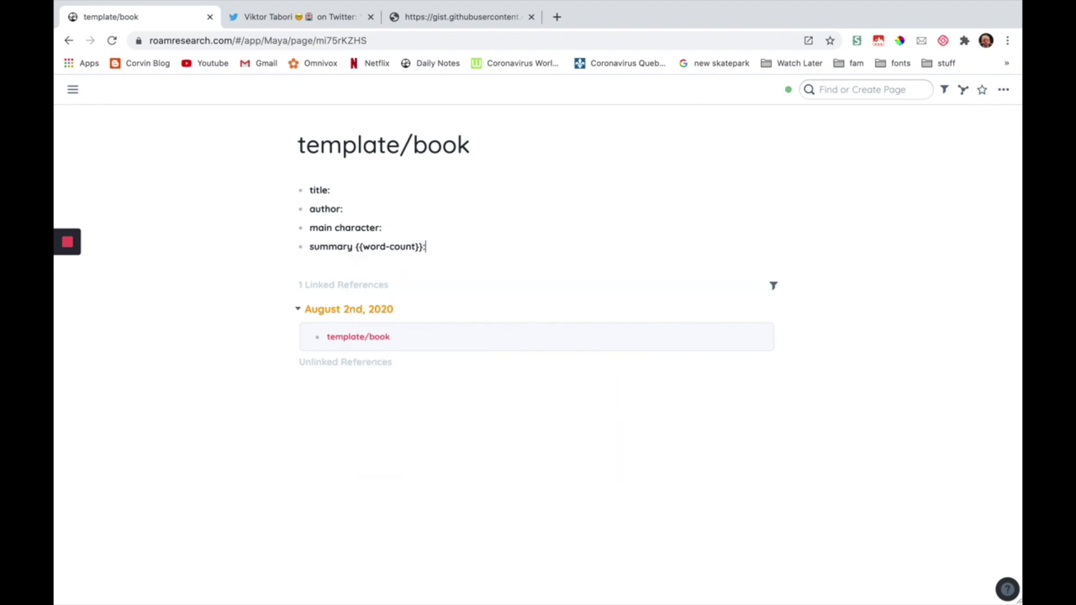
pyautogui.click(320, 192)
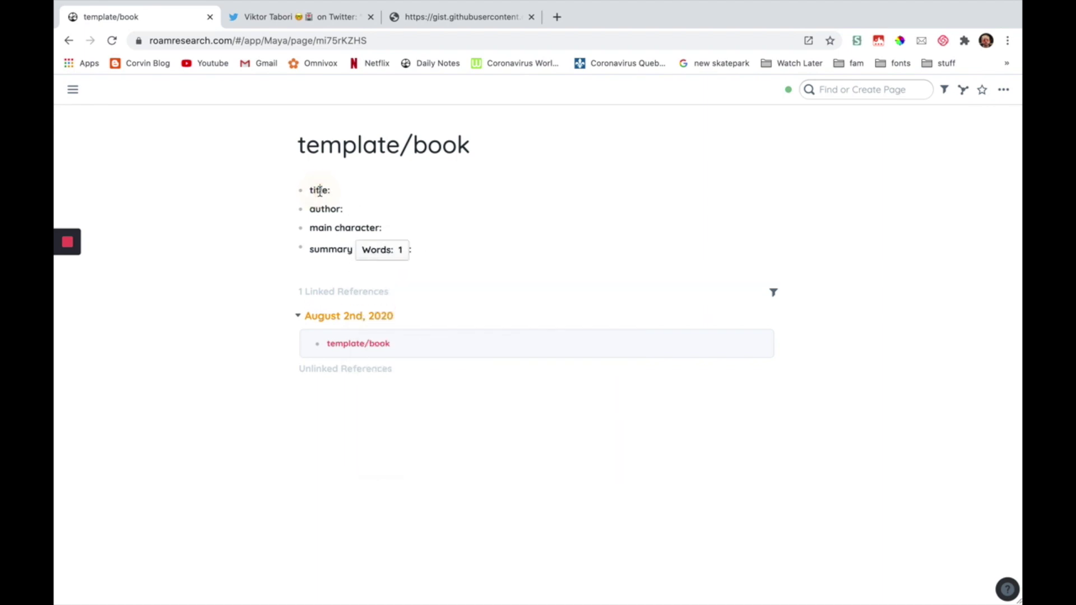
# Make title: and author: level-1 headings and main character: a level-2 heading.
pyautogui.press('super+alt+1')
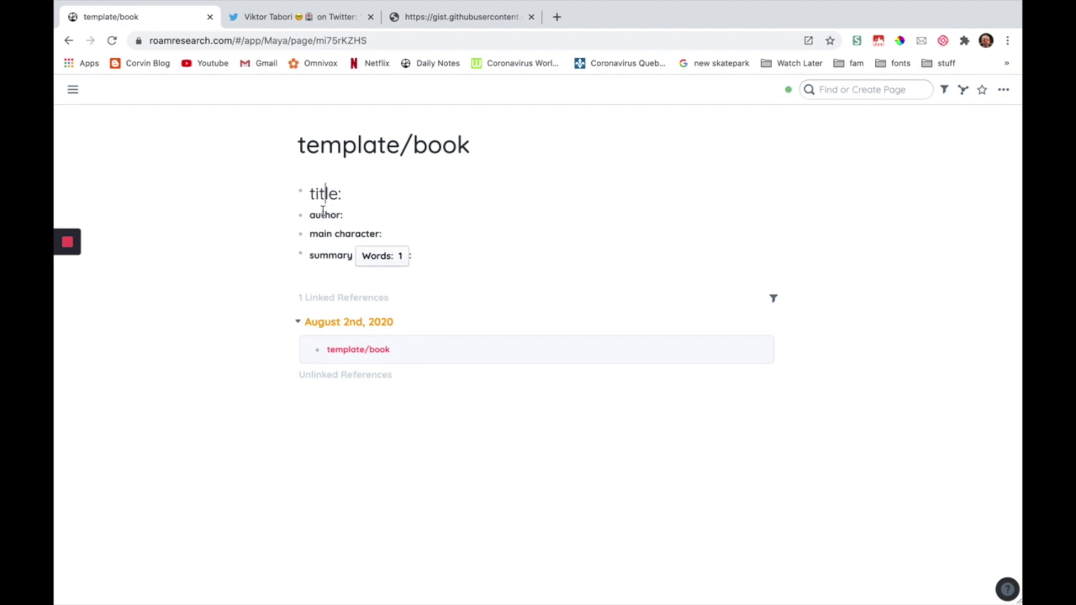
pyautogui.click(322, 214)
pyautogui.press('super+alt+1')
pyautogui.click(340, 245)
pyautogui.press('super+alt+2')
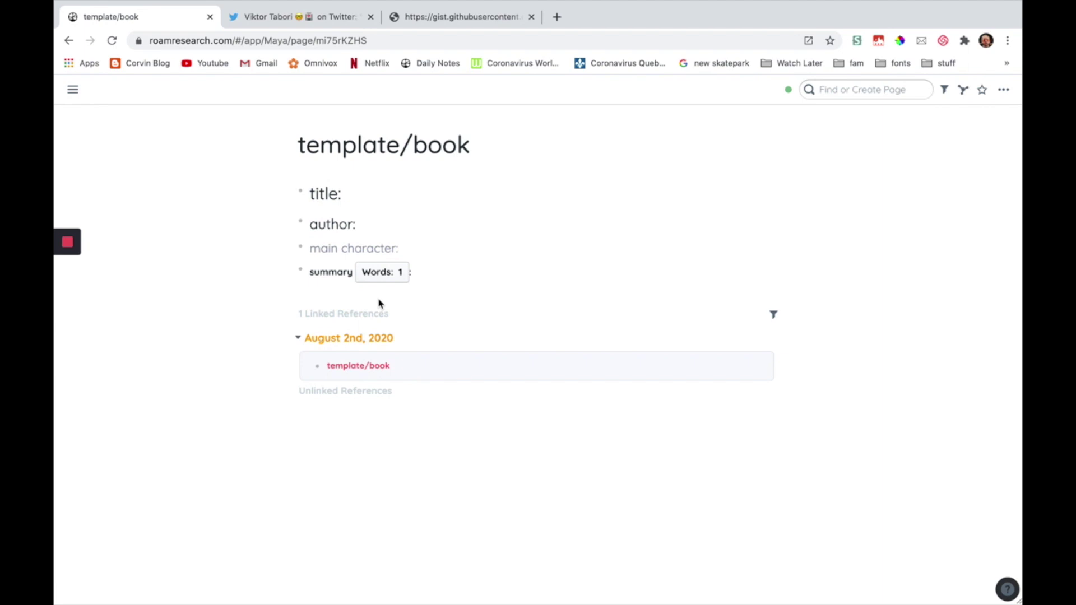
# Add a 'main highlights of book' block below summary, correcting the spelling of highlights.
pyautogui.click(476, 269)
pyautogui.press('Return')
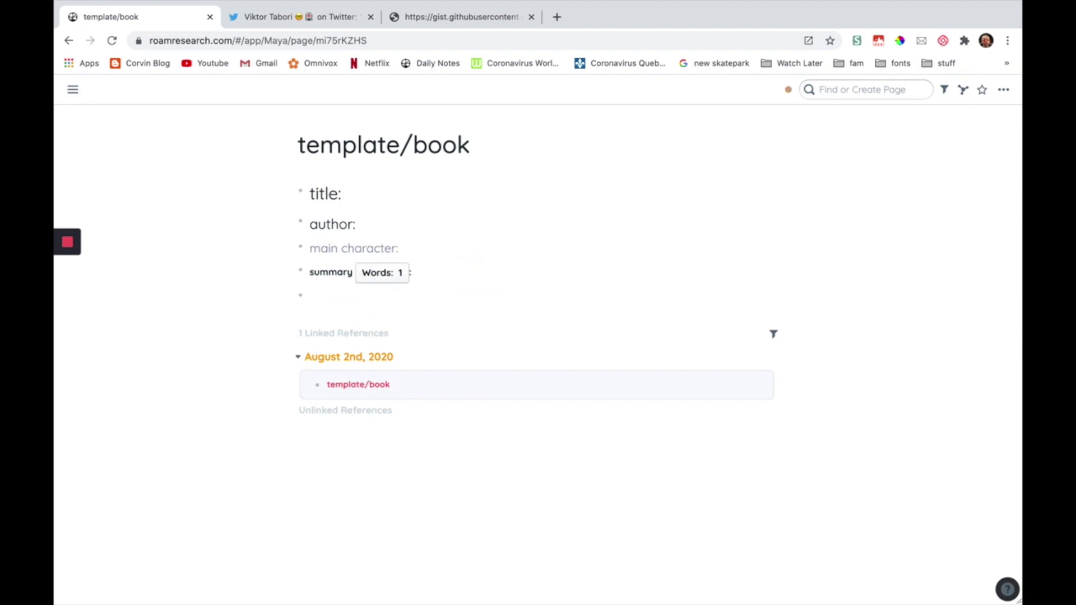
pyautogui.write('main')
pyautogui.write(' highloght')
pyautogui.press('BackSpace')
pyautogui.press('BackSpace')
pyautogui.press('BackSpace')
pyautogui.press('BackSpace')
pyautogui.write('ights of book')
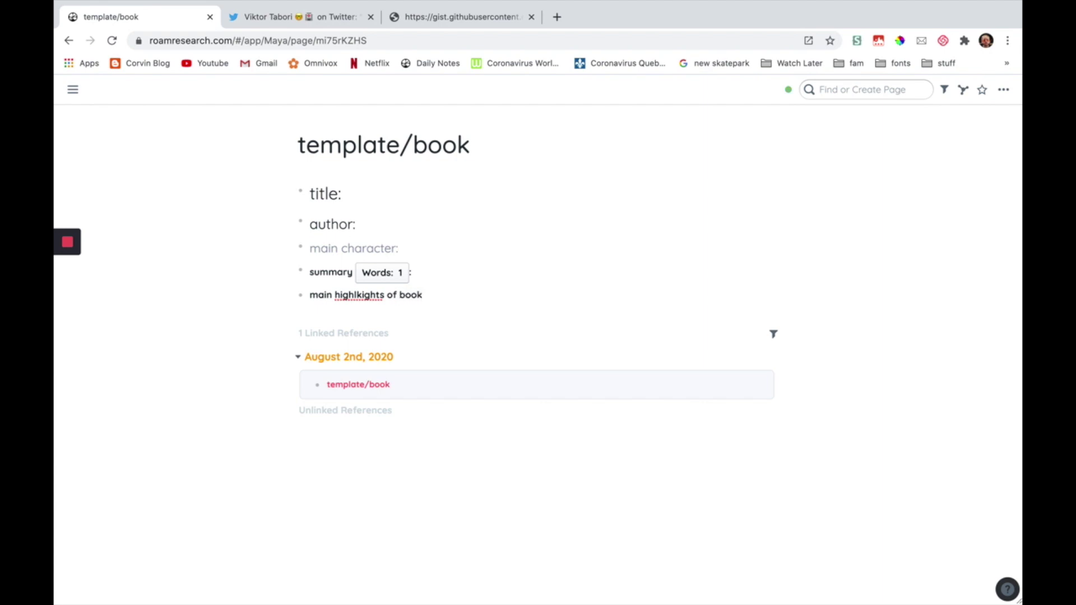
pyautogui.rightClick(351, 294)
pyautogui.click(370, 305)
# Highlight the word 'highlights' with ^^ and return to the Daily Notes page.
pyautogui.click(431, 296)
pyautogui.doubleClick(350, 295)
pyautogui.hotkey('ctrl', 'h')
pyautogui.click(463, 291)
pyautogui.click(473, 342)
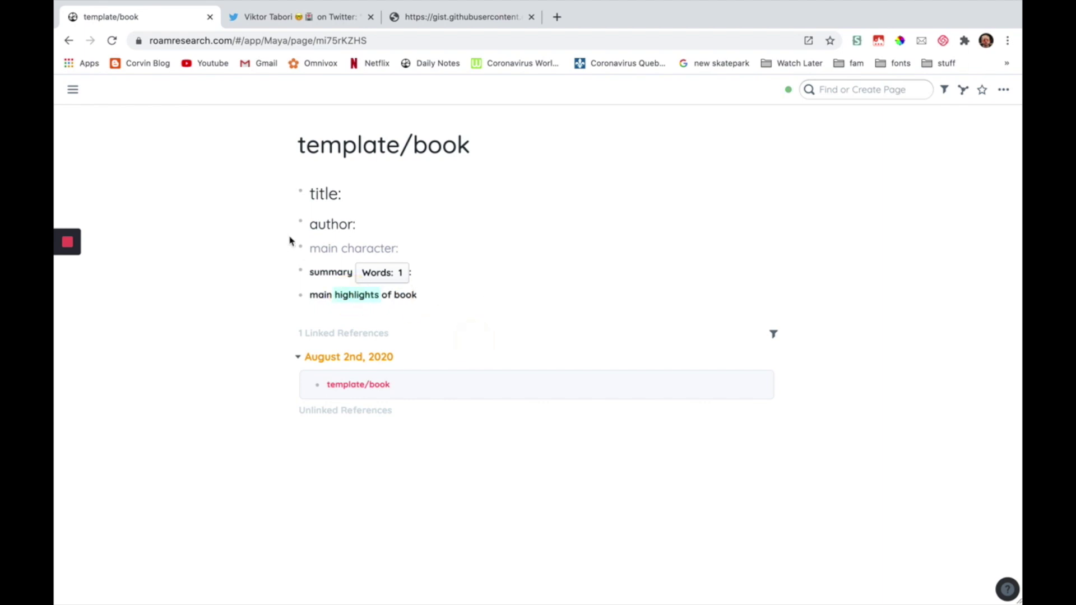
pyautogui.moveTo(73, 90)
pyautogui.click(112, 149)
# Add a 'reading [[1984]]' block and insert the book template with :book beneath it.
pyautogui.click(405, 209)
pyautogui.press('Return')
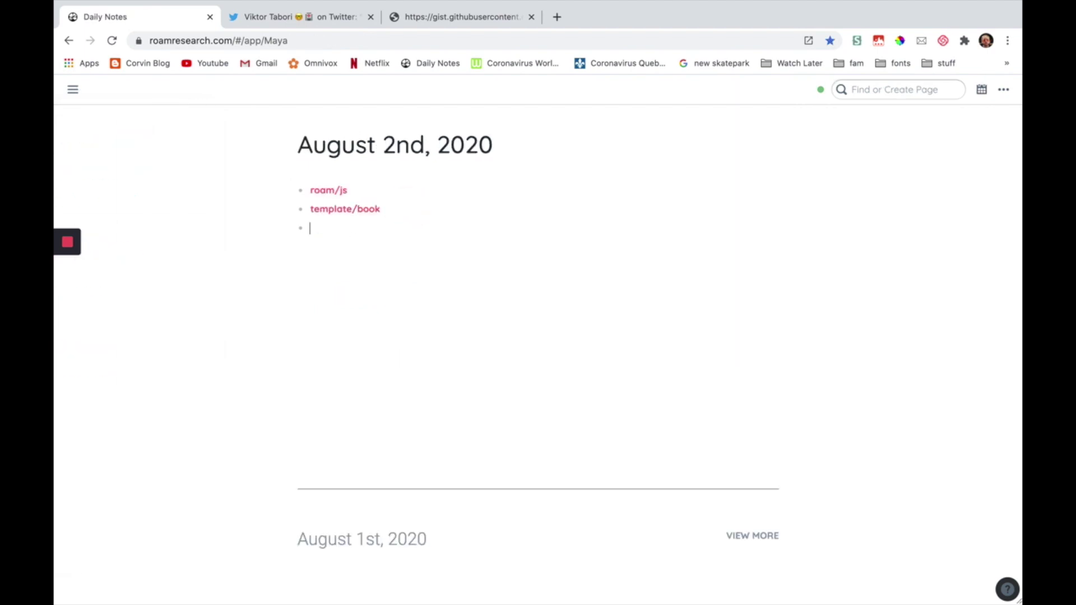
pyautogui.write('reading [[19')
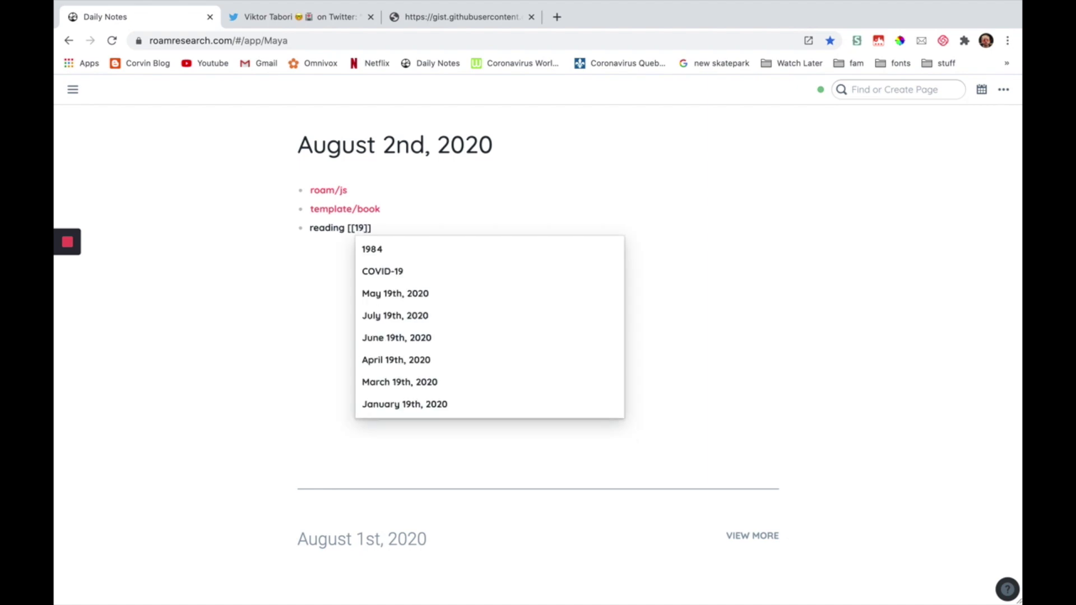
pyautogui.press('Return')
pyautogui.press('Return')
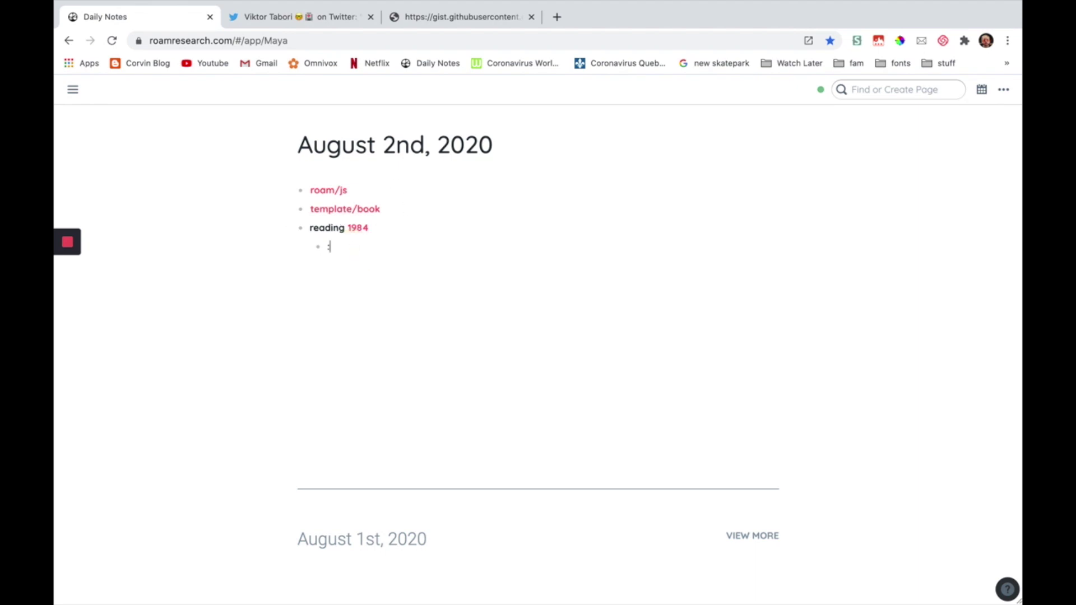
pyautogui.write('ook')
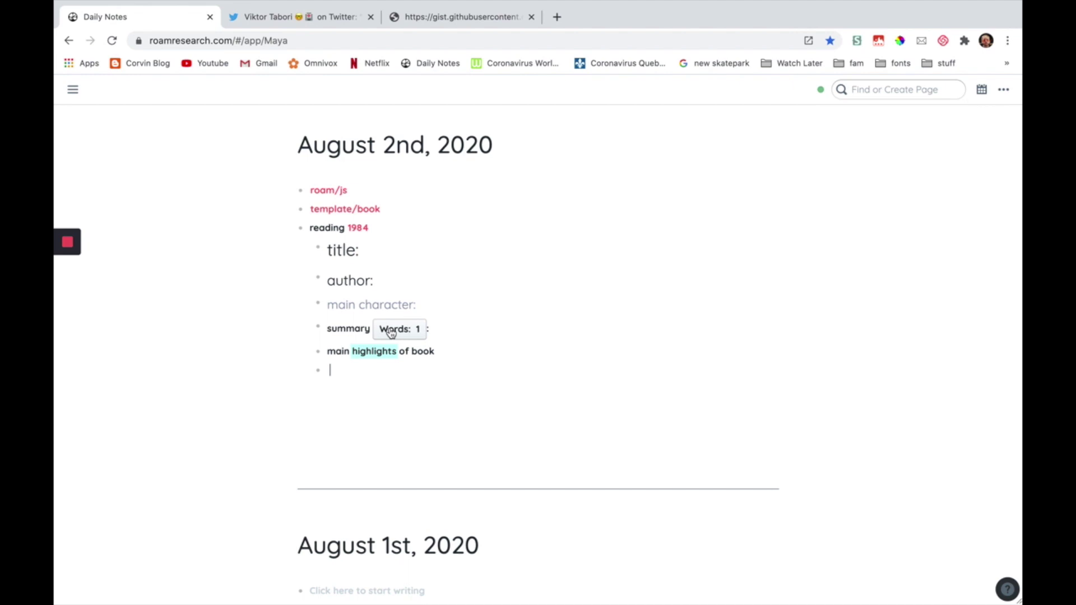
# Start a nested summary note reading 'the book is a wor…' under summary.
pyautogui.click(464, 329)
pyautogui.press('Return')
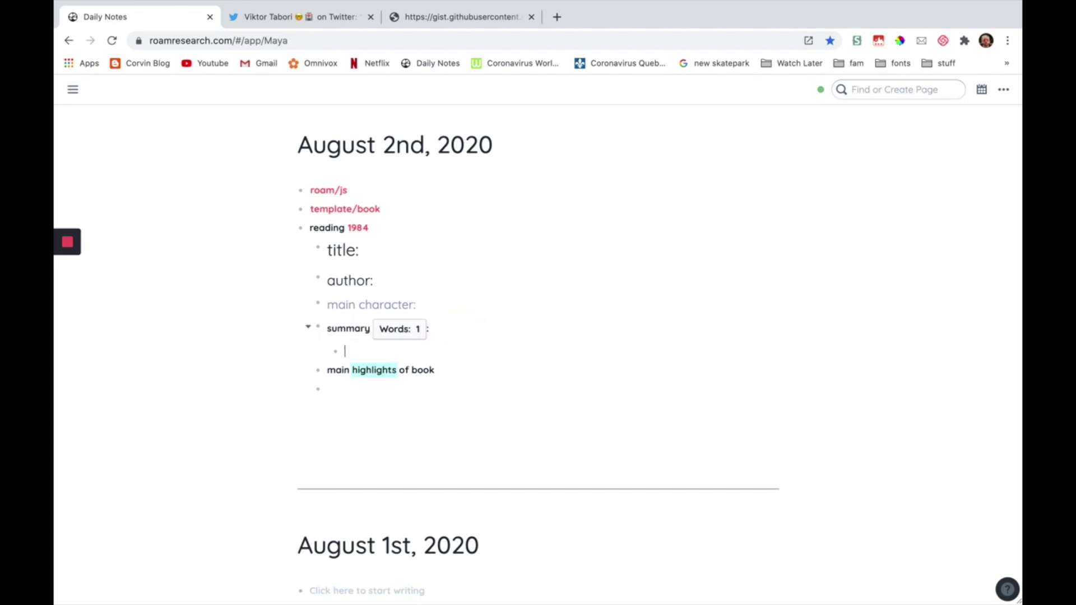
pyautogui.write('the book i')
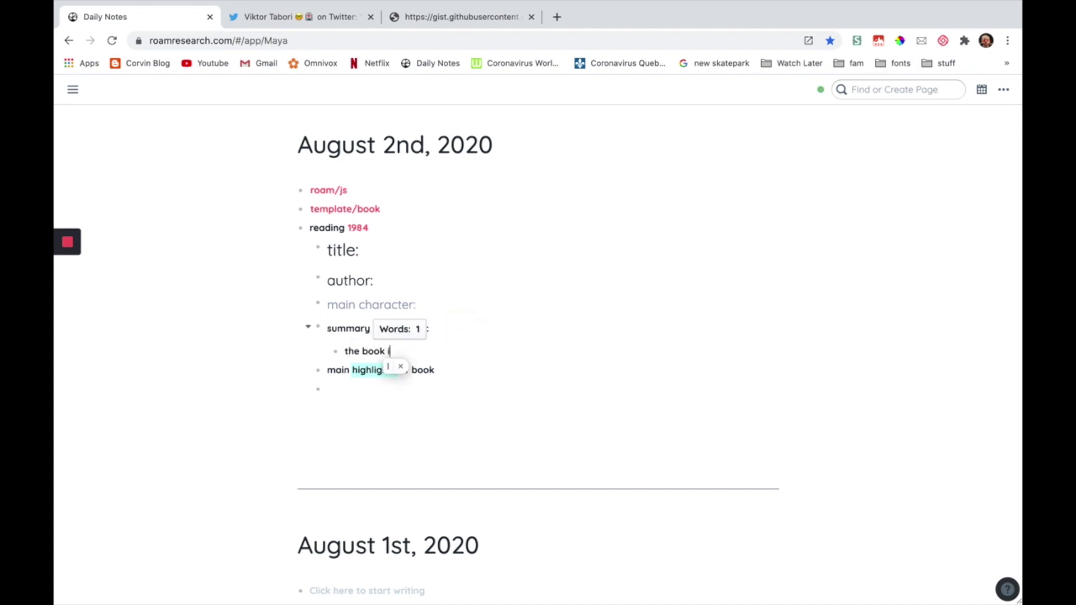
pyautogui.write('s a worm')
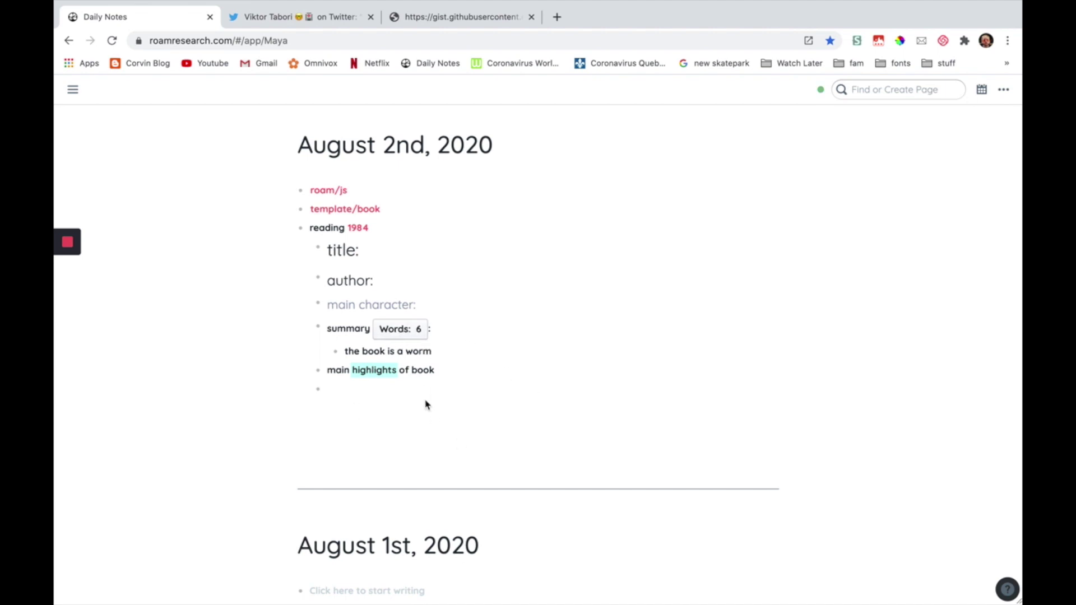
# Delete the reading 1984 block tree and insert the day template (Good Morning to Good Night) via :day.
pyautogui.moveTo(375, 227); pyautogui.dragTo(396, 372)
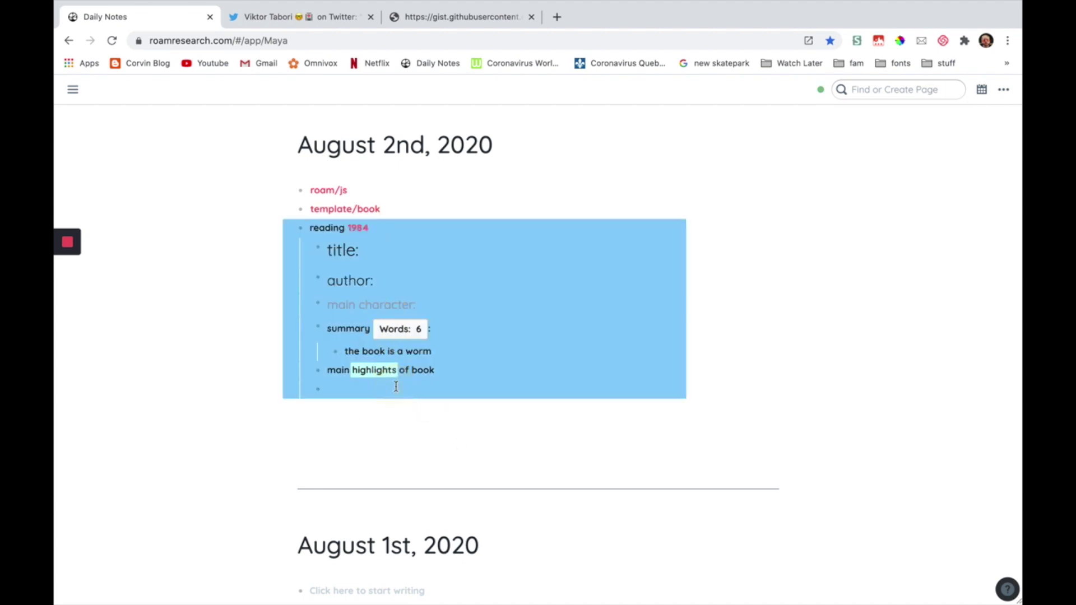
pyautogui.press('BackSpace')
pyautogui.press('Return')
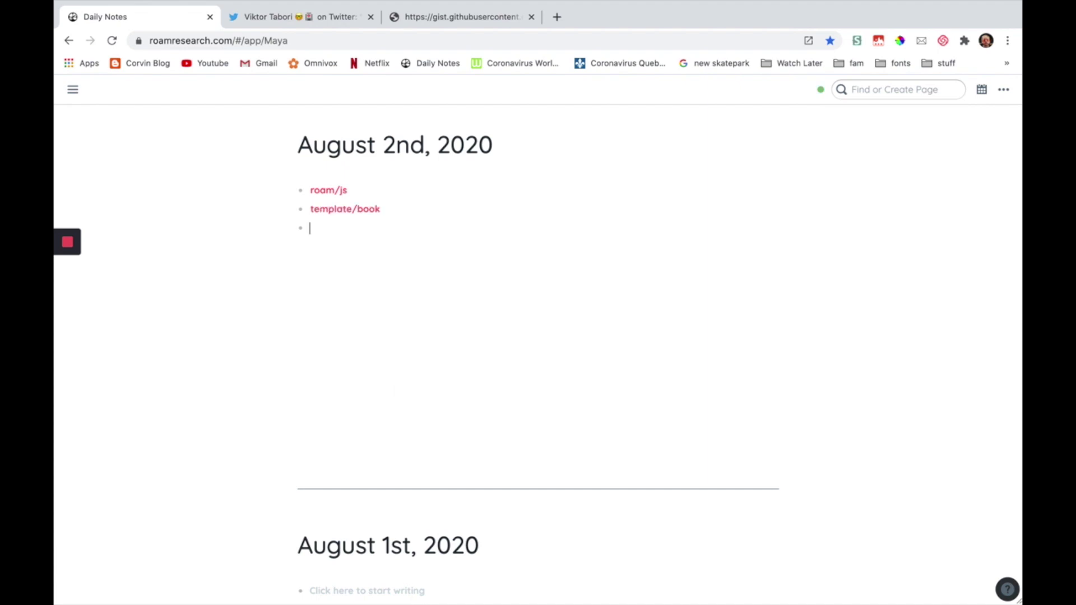
pyautogui.write(':doy')
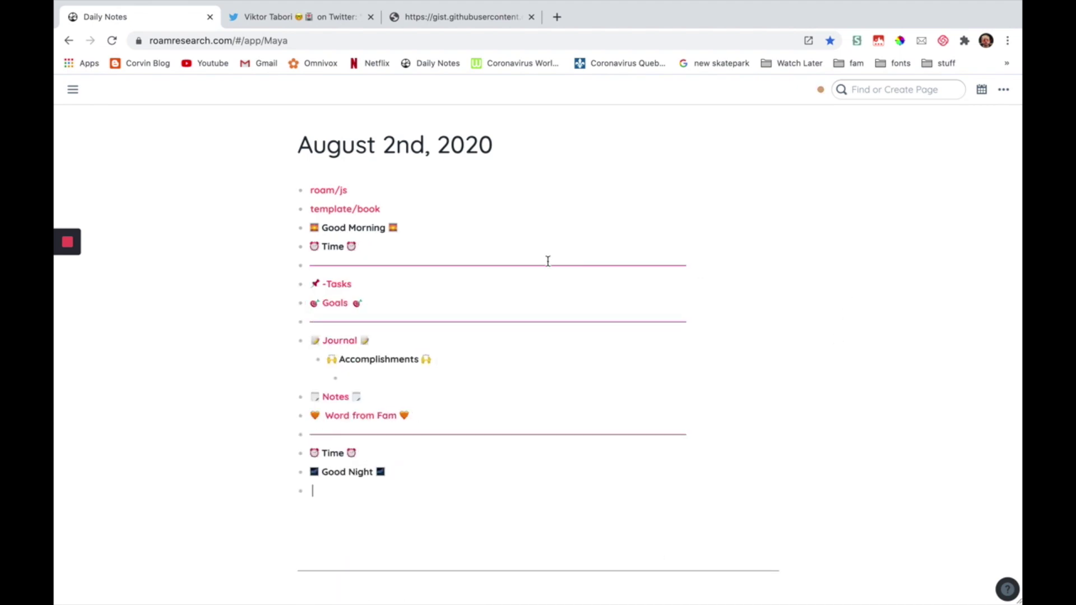
pyautogui.click(692, 267)
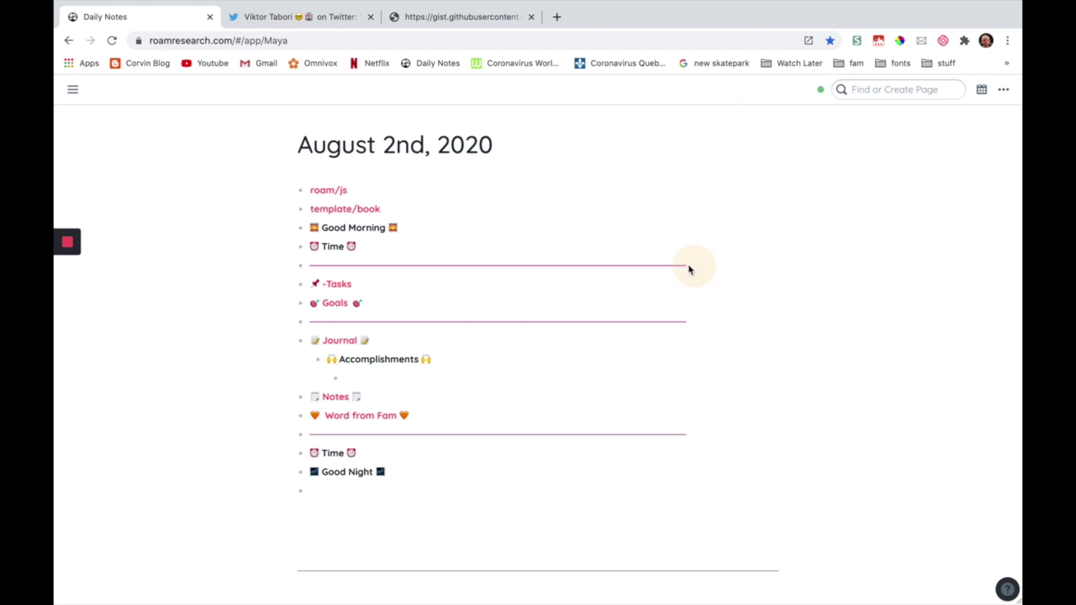